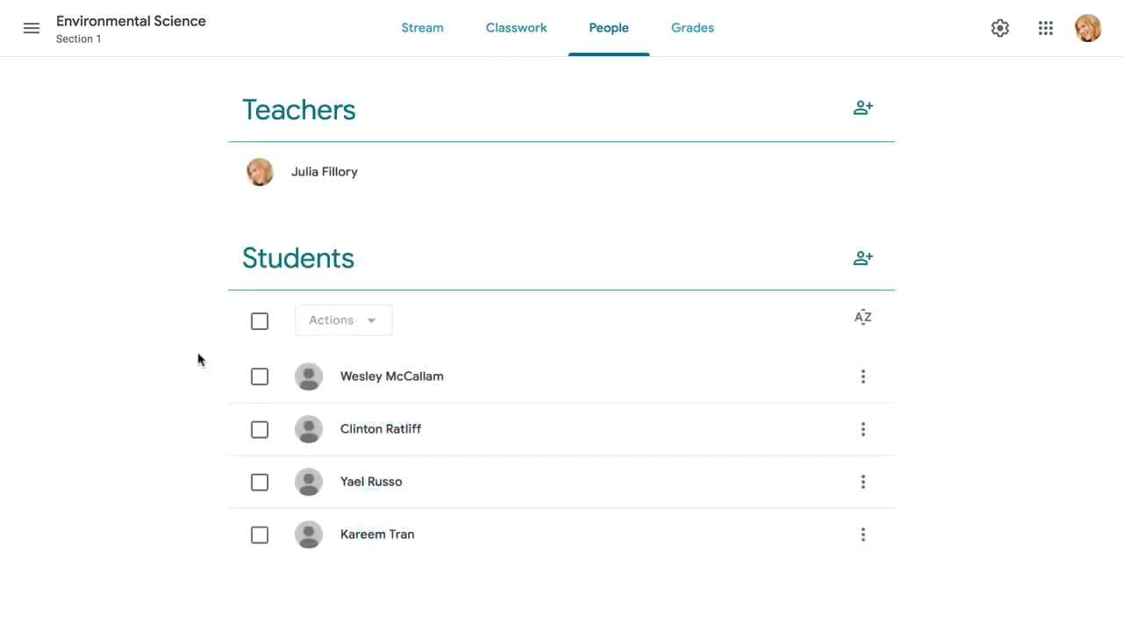
Step: Select all four students on the roster and check the available bulk Actions
left_click(260, 323)
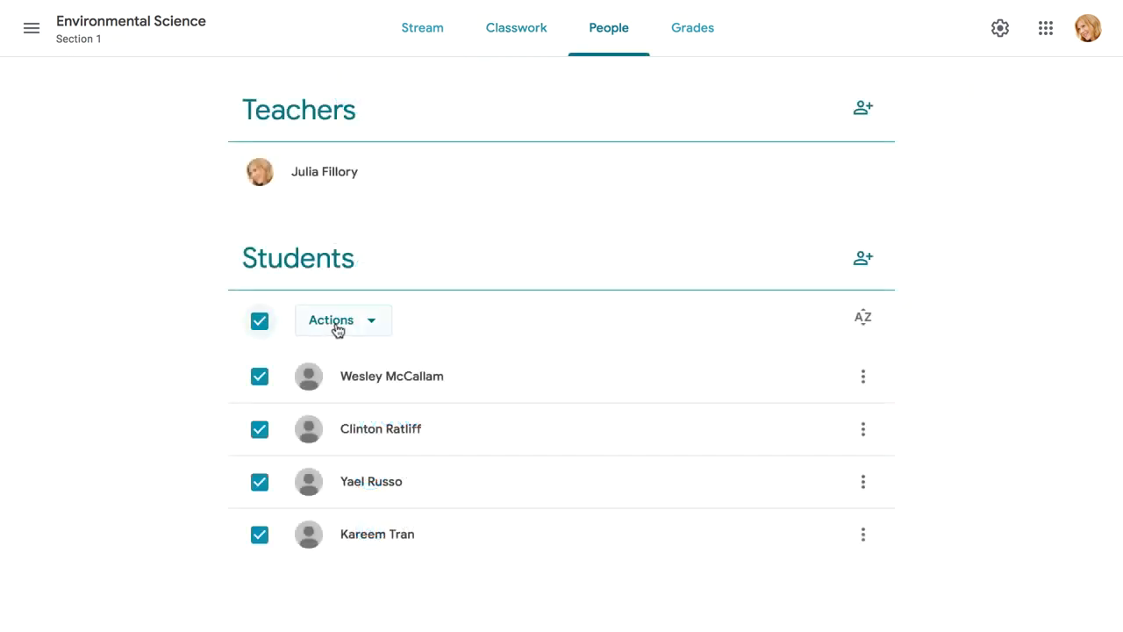
left_click(371, 323)
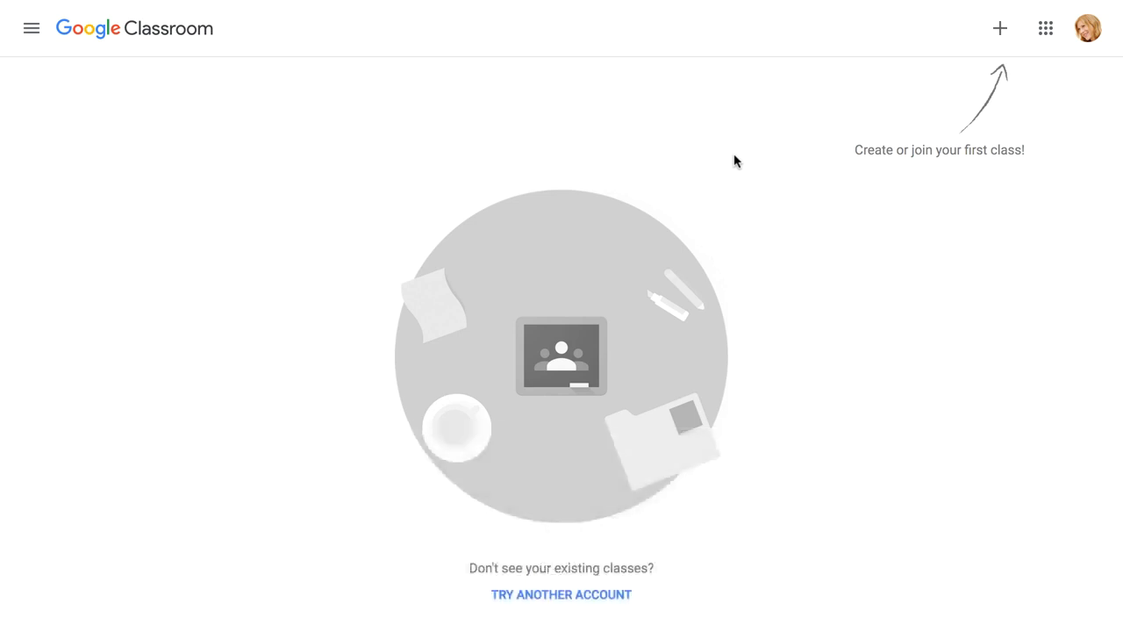
Step: Choose Create class from the + menu to start a new class
left_click(999, 40)
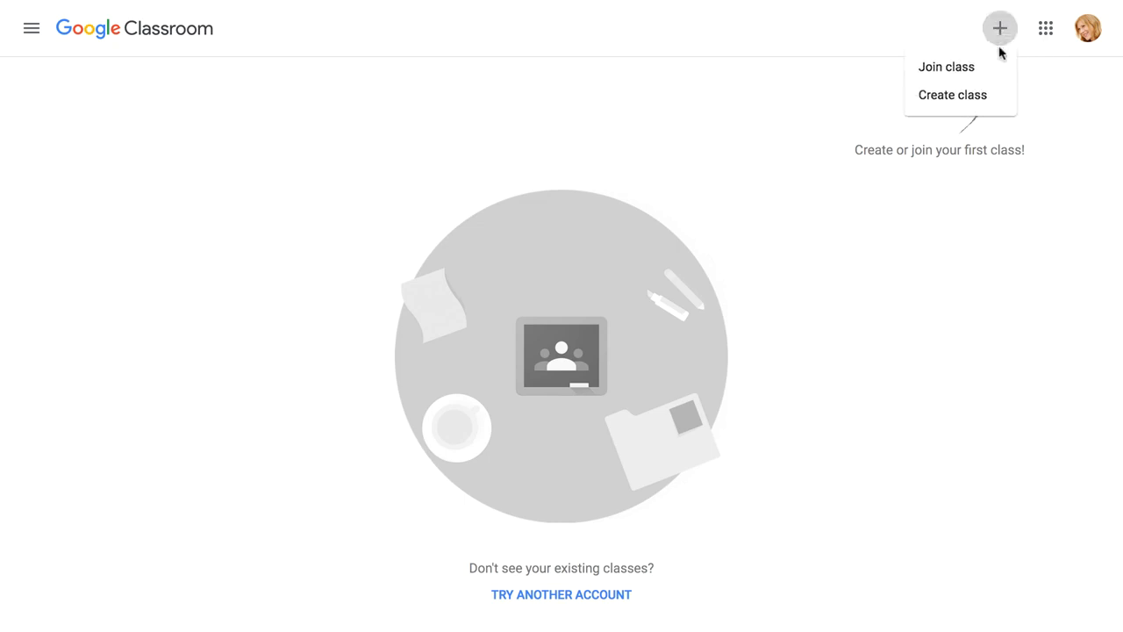
left_click(1001, 97)
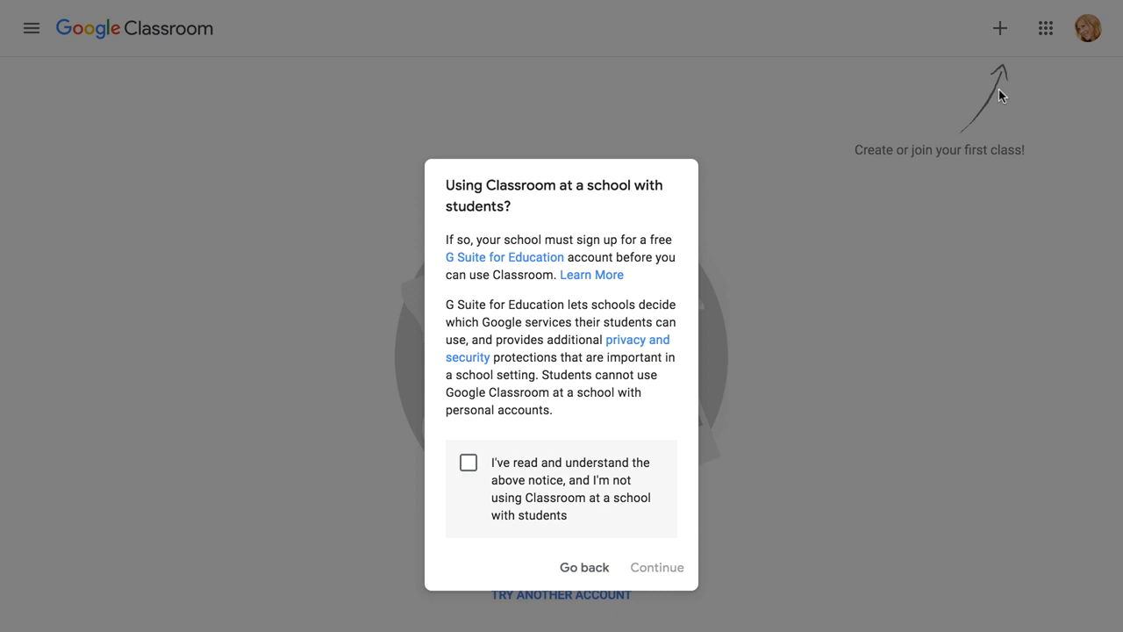
Step: Acknowledge the school notice and create 'Environmental Science', Section 1, subject Science Lab, room 237
left_click(468, 465)
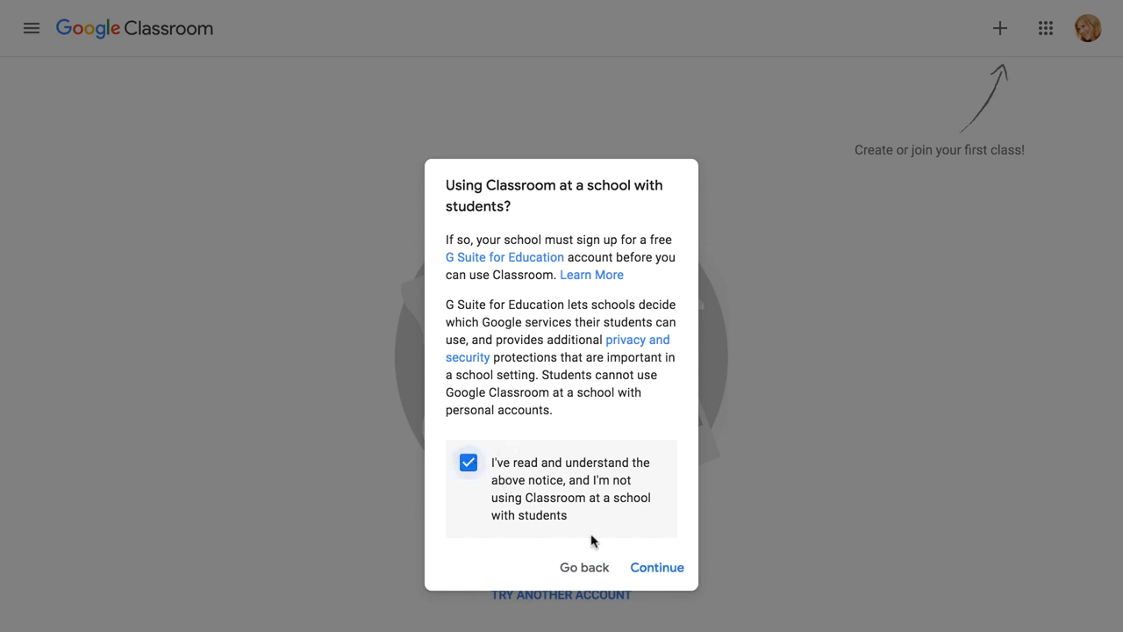
left_click(648, 573)
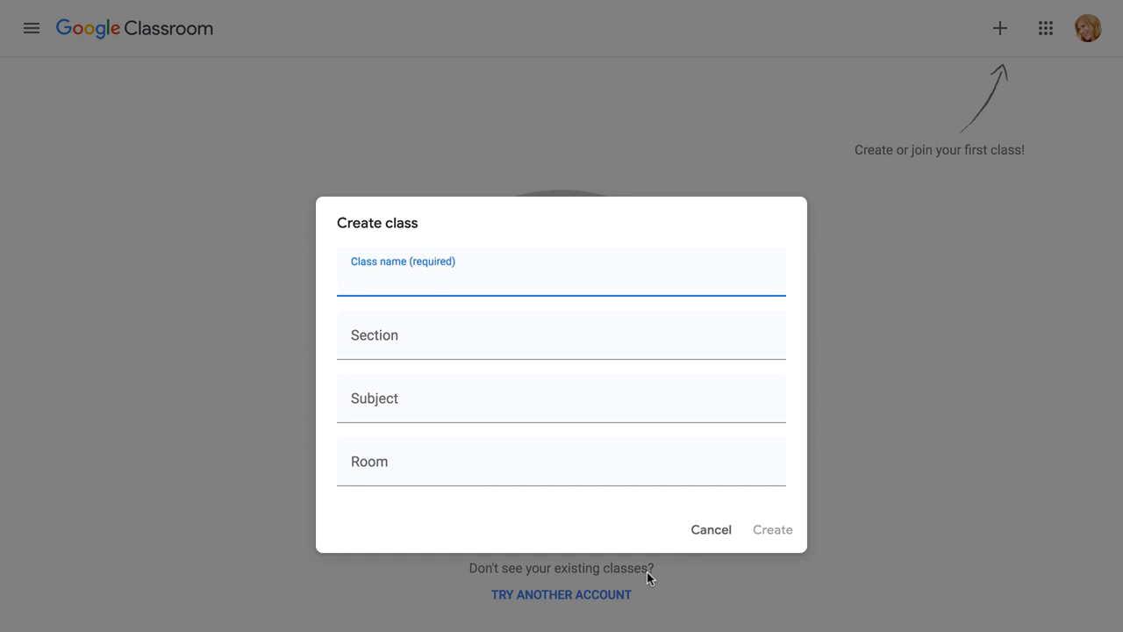
type("Environmental Science")
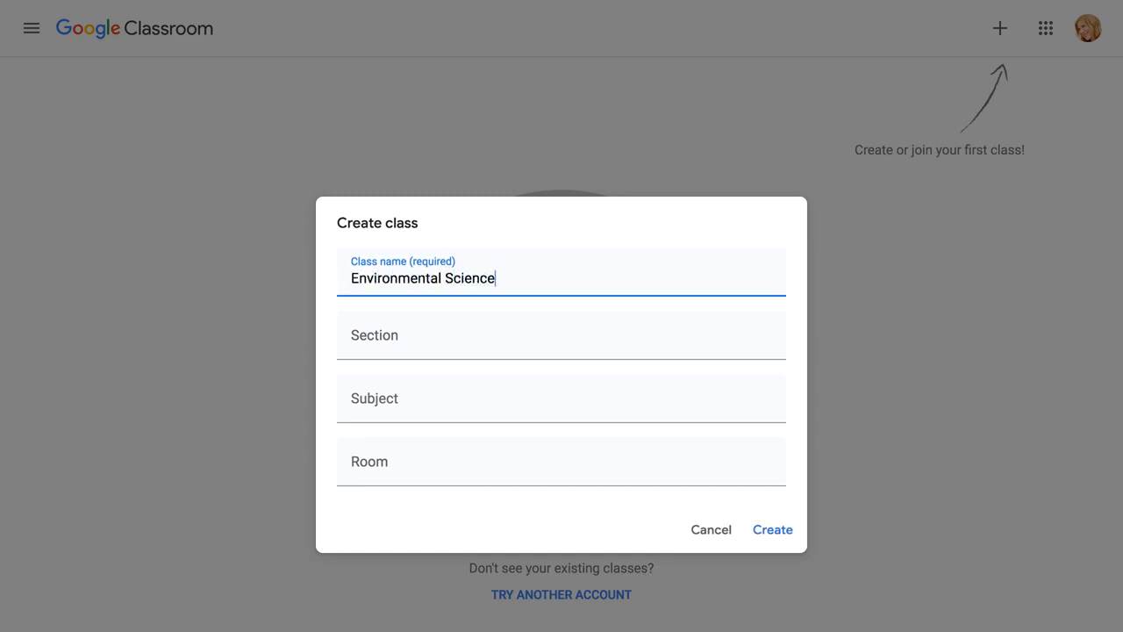
key("Tab")
type("Sectio")
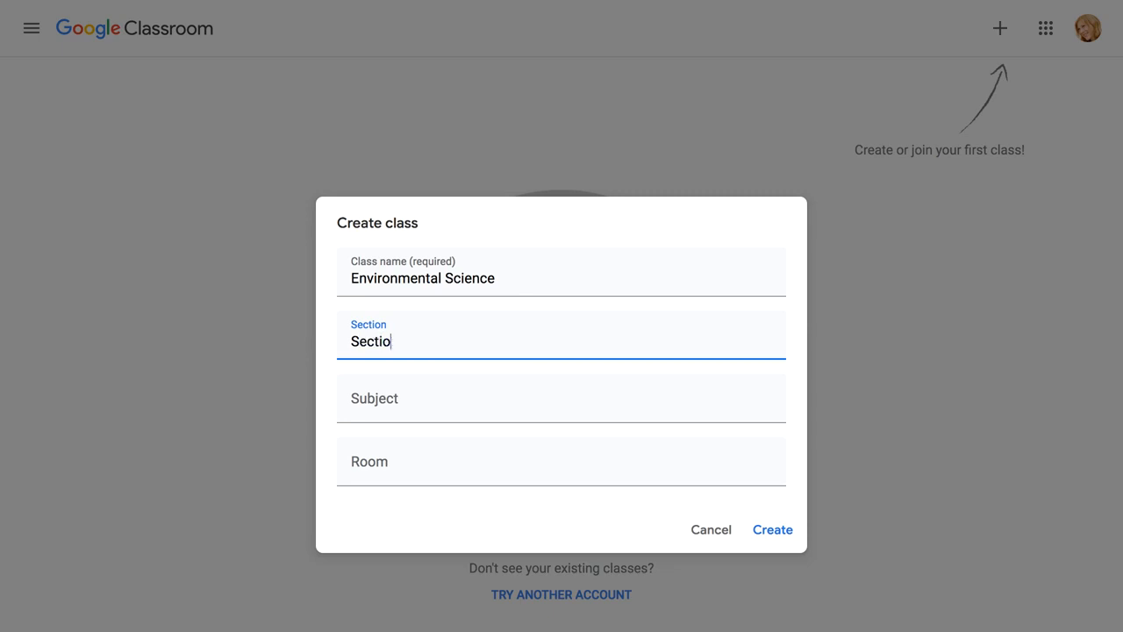
type("n 1")
key("Tab")
type("Science La")
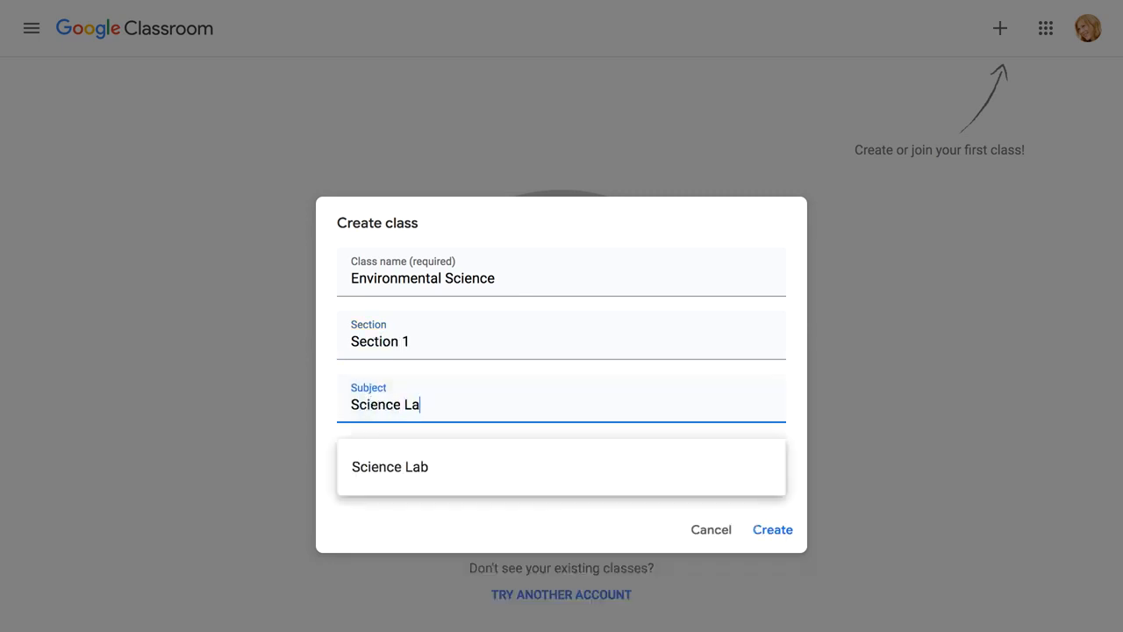
type("b")
key("Tab")
type("237")
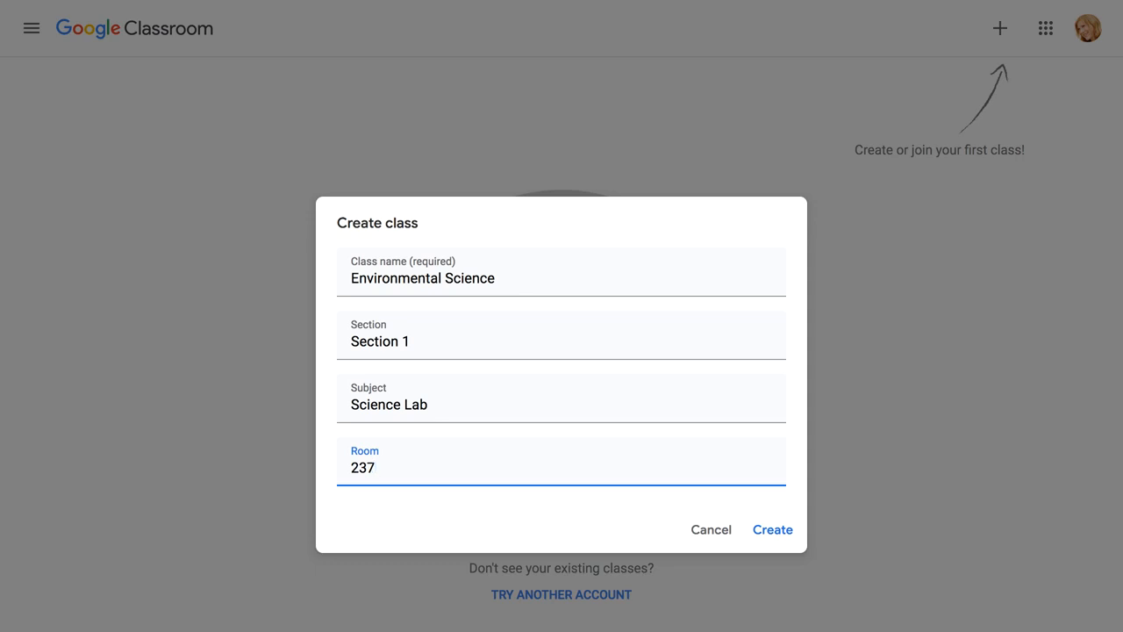
left_click(771, 530)
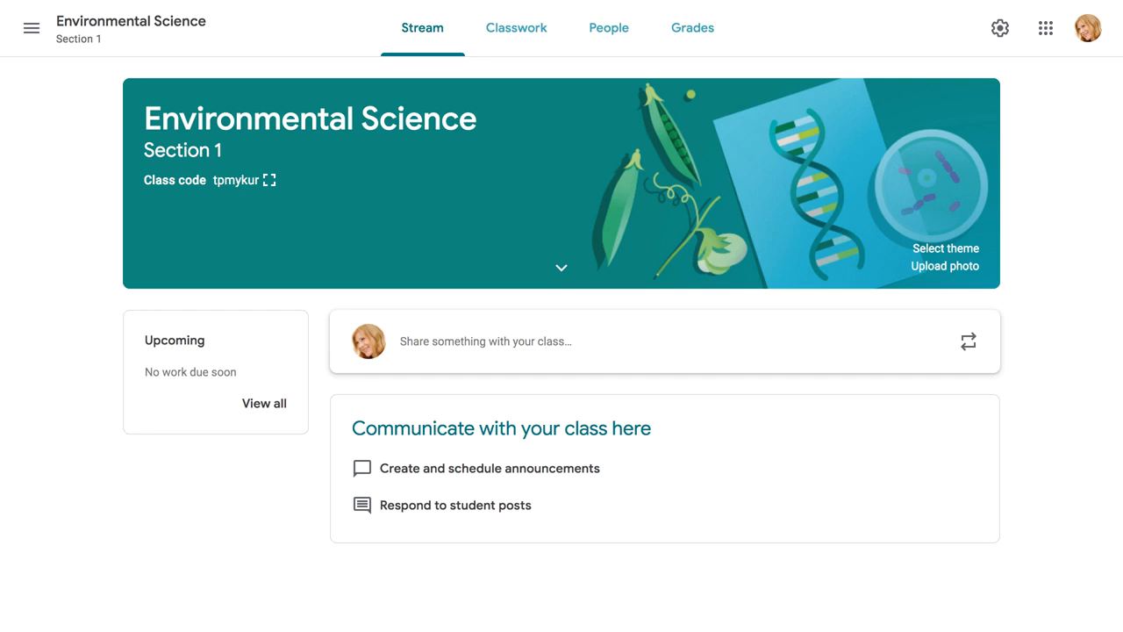
Step: Glance at the navigation drawer, then switch to the class's Classwork page
left_click(31, 29)
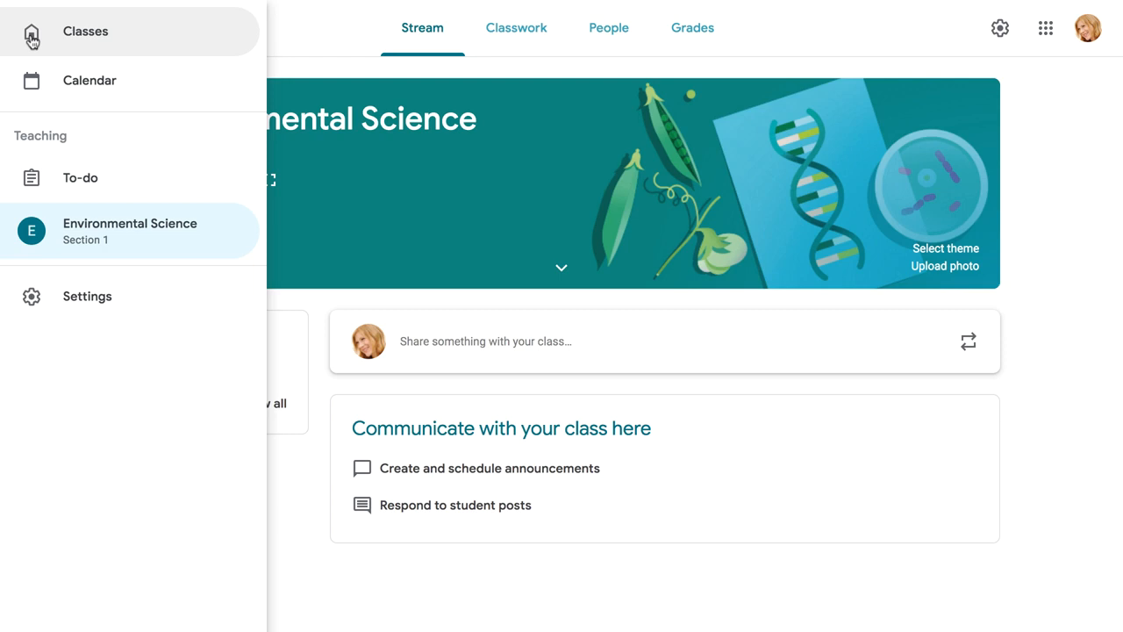
left_click(302, 39)
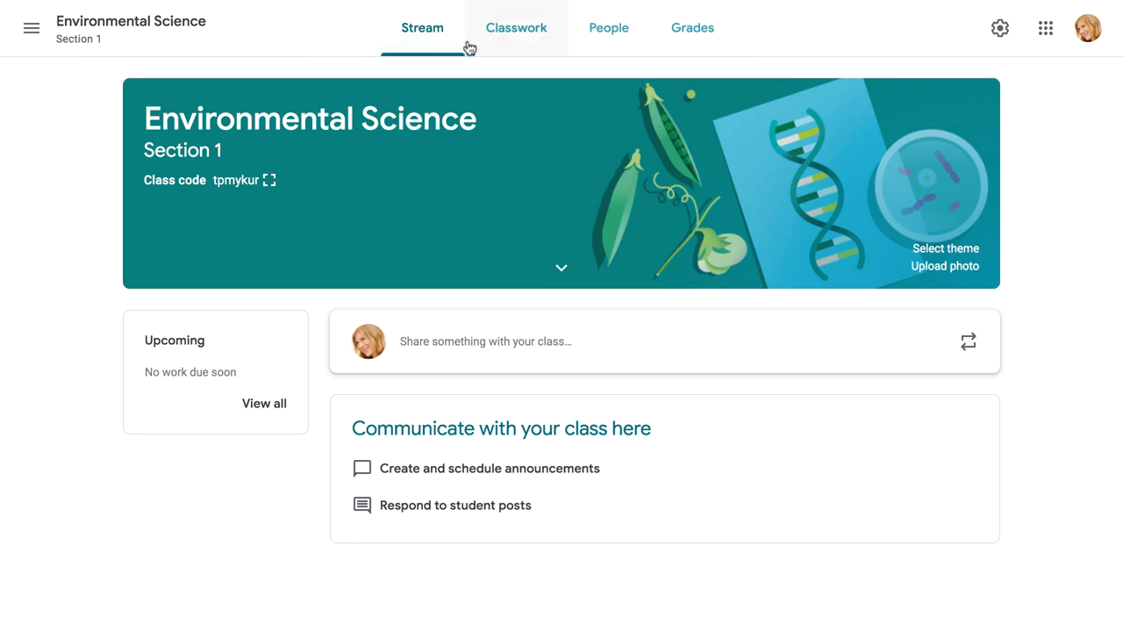
left_click(500, 45)
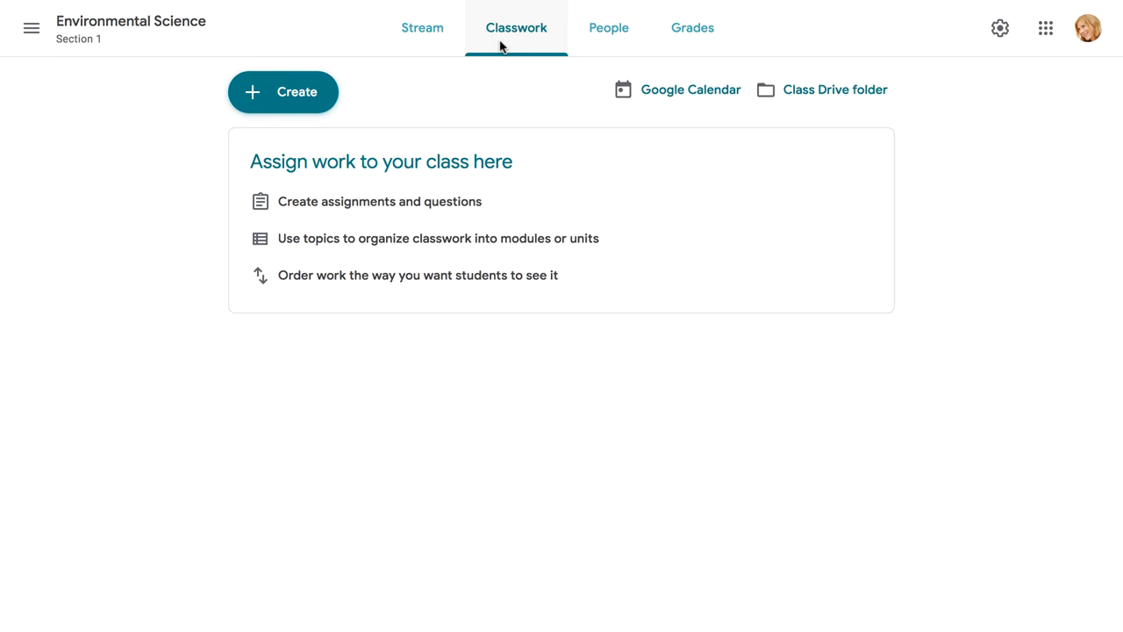
Step: View the class's People and Grades pages, then bring up the class settings
left_click(592, 46)
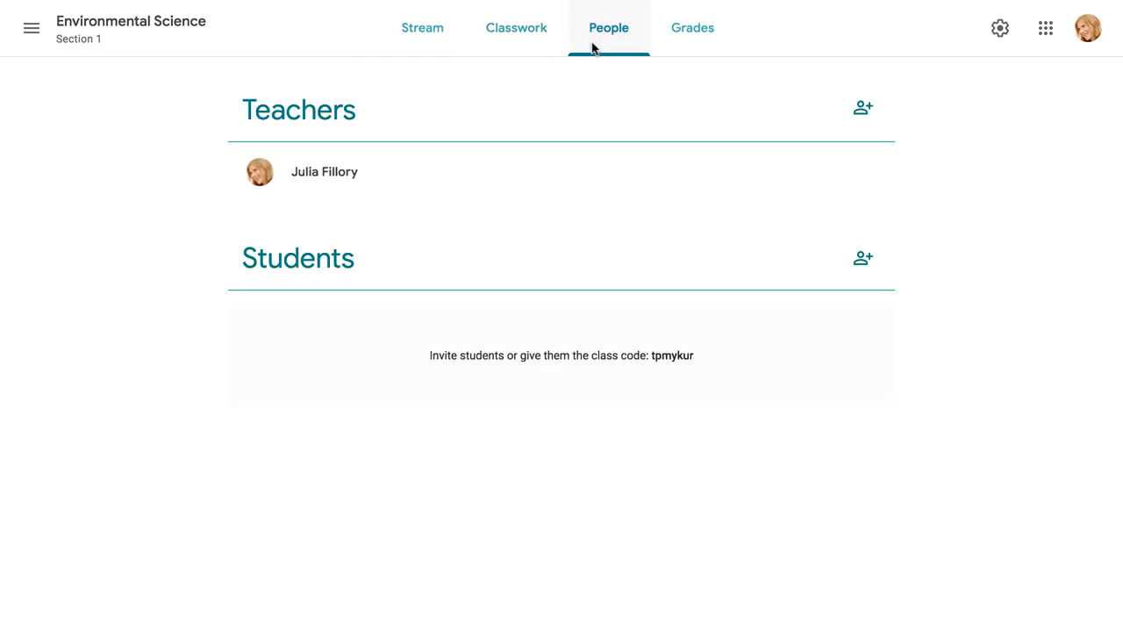
left_click(684, 49)
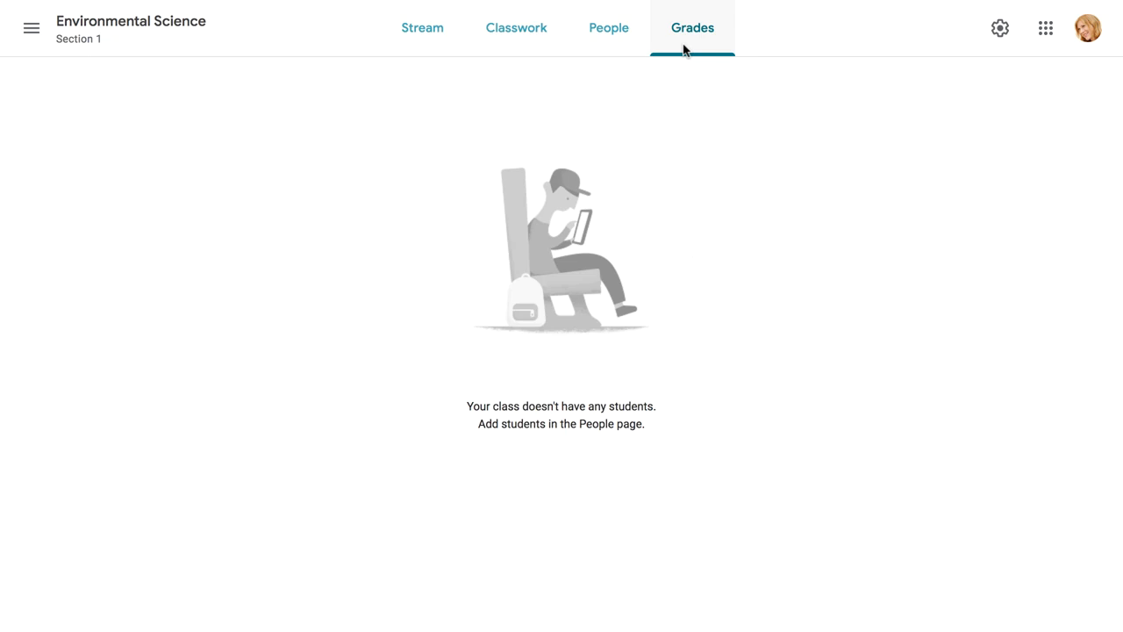
left_click(992, 33)
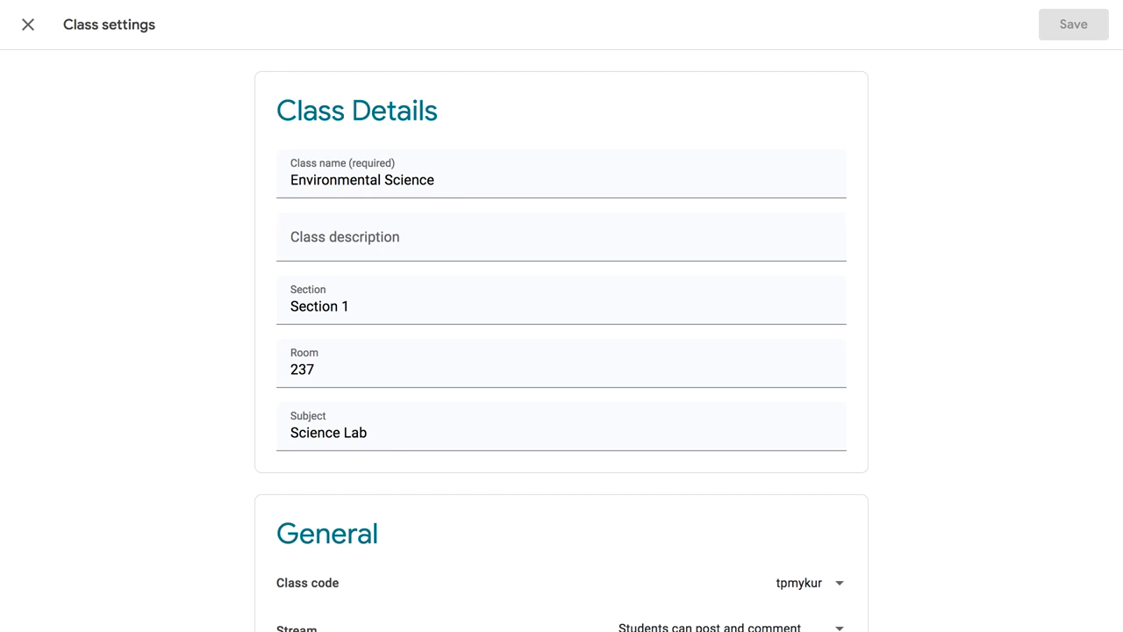
Step: Scroll the class settings and inspect the Overall grade calculation options, left at No overall grade
scroll(562, 351, "down", 3)
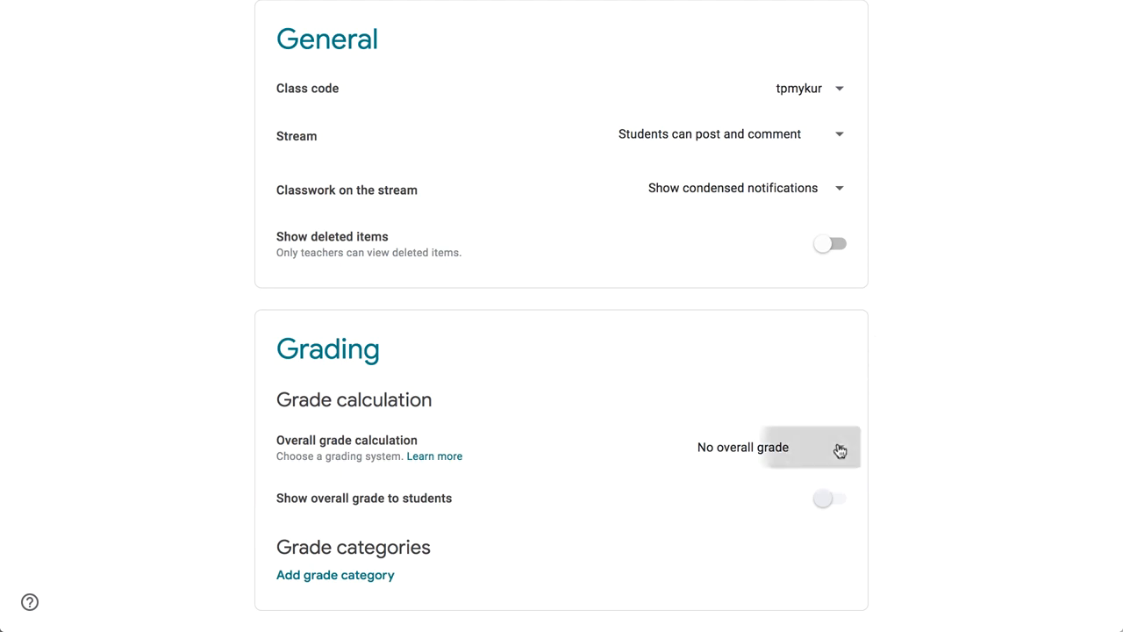
left_click(840, 449)
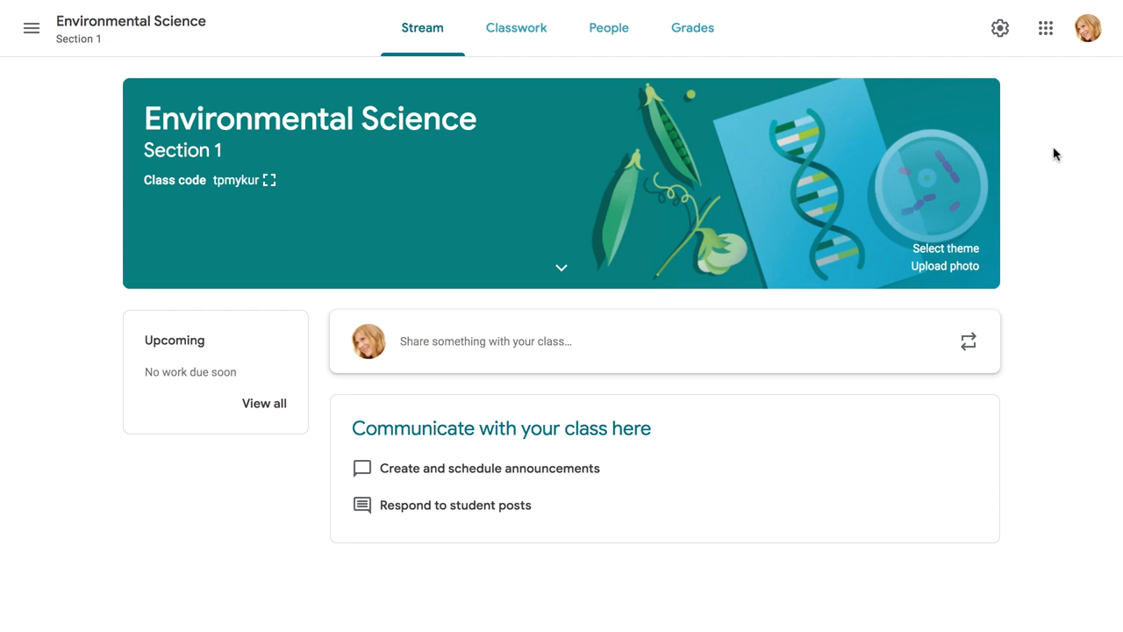
Step: Invite four students by e-mail from the People page, then return to the Stream page
left_click(613, 54)
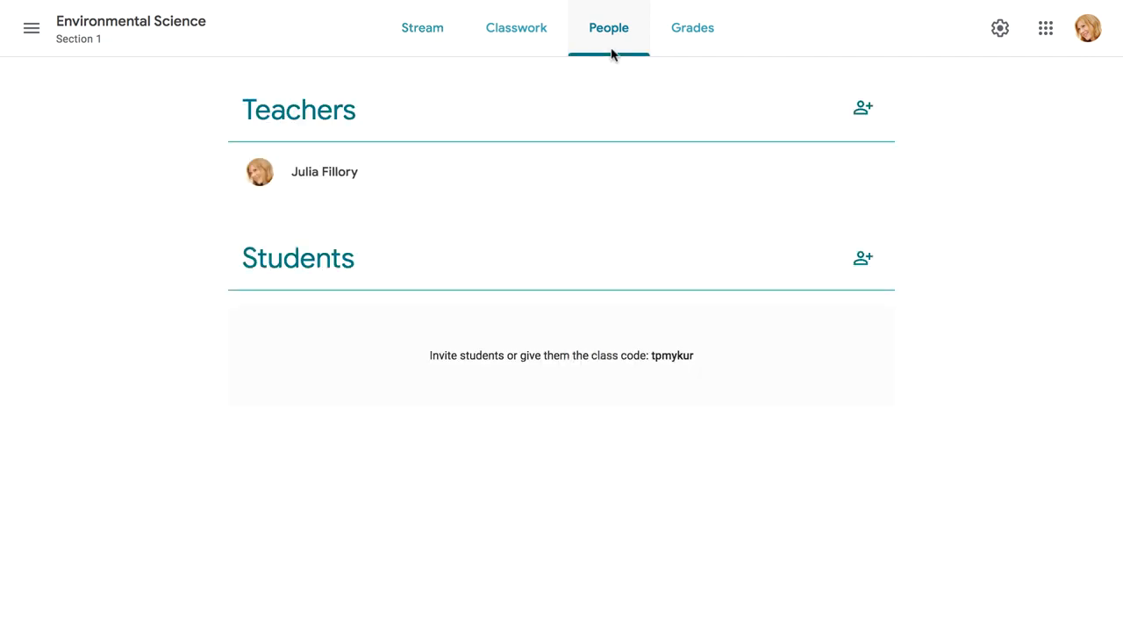
left_click(864, 261)
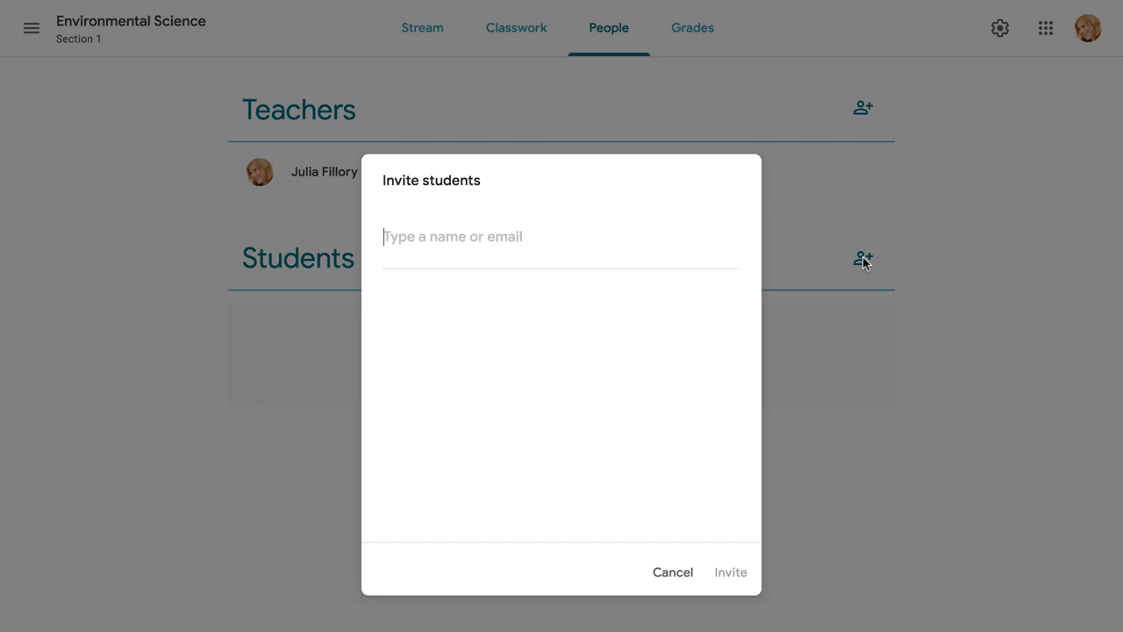
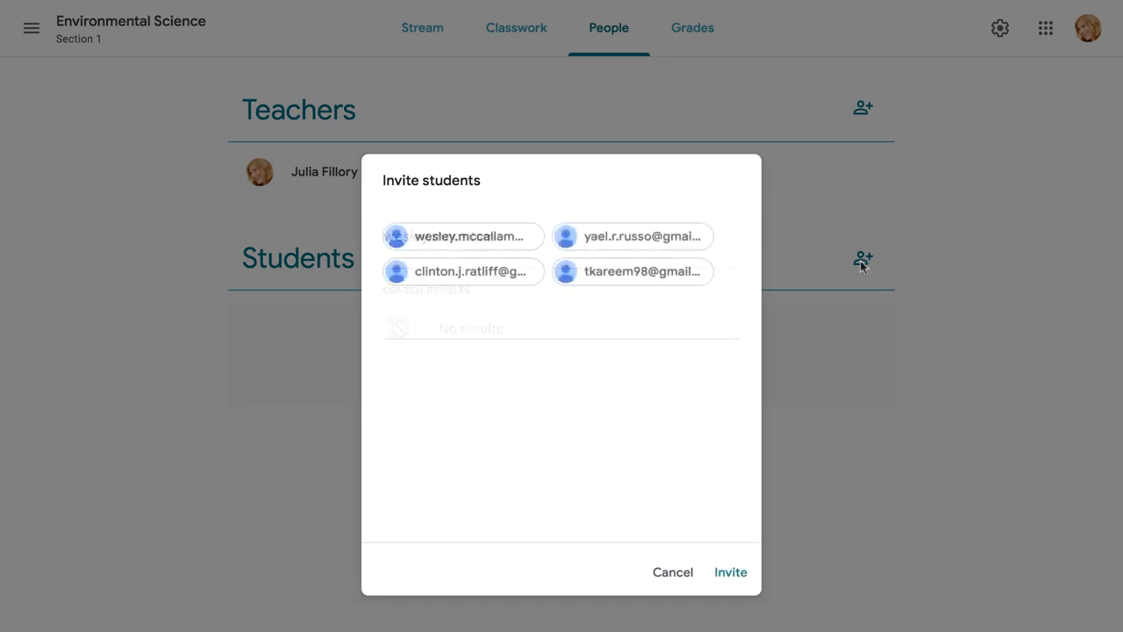
left_click(731, 574)
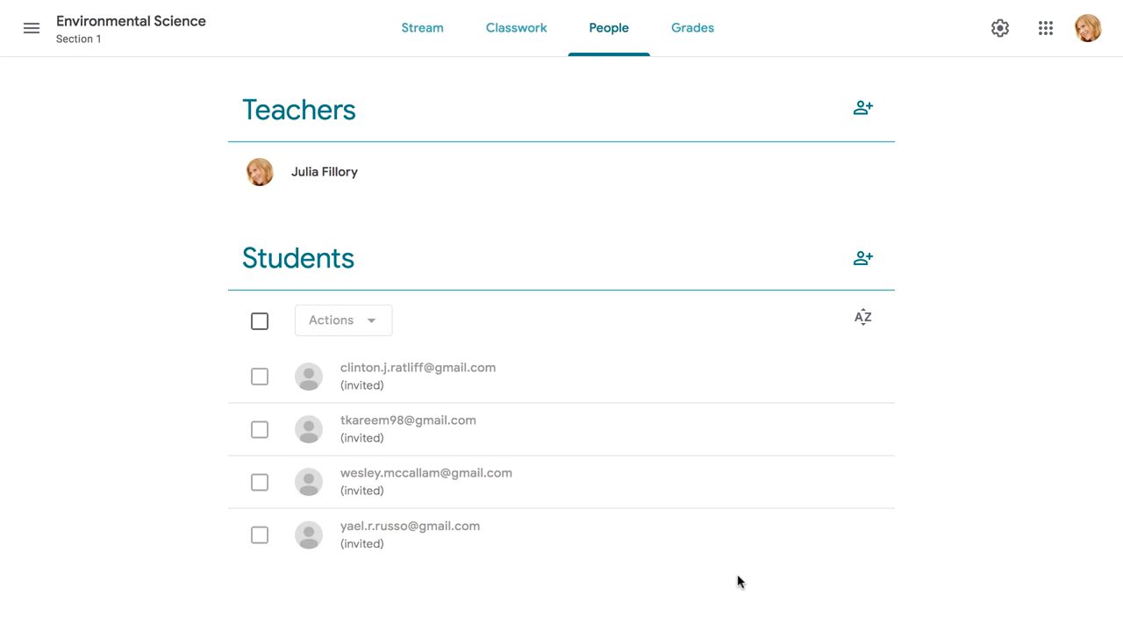
left_click(419, 48)
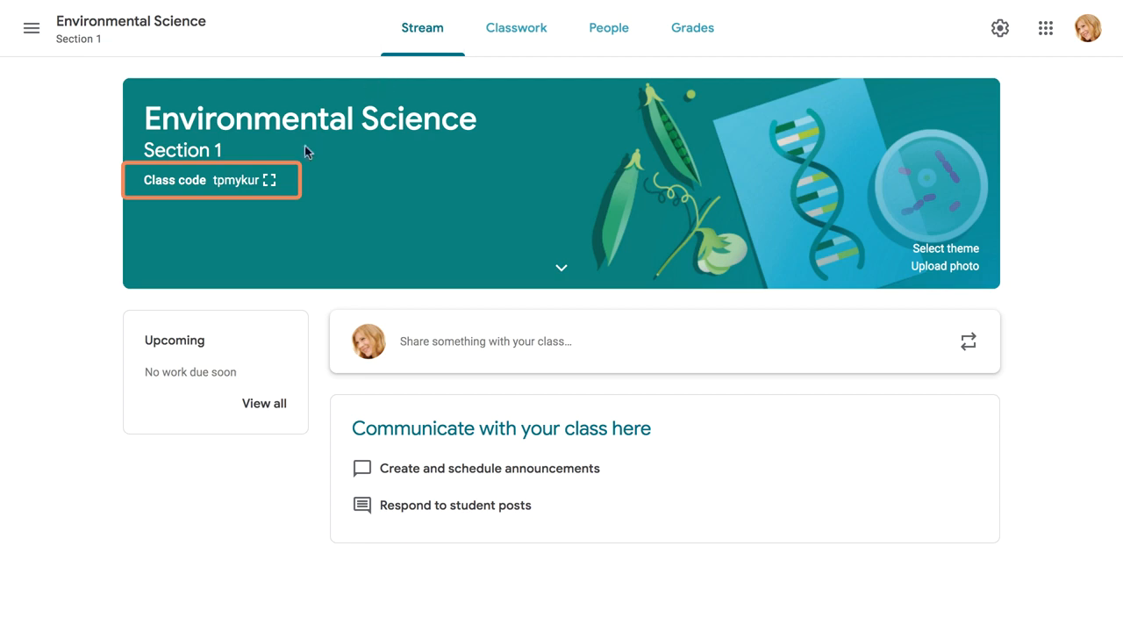
left_click(269, 179)
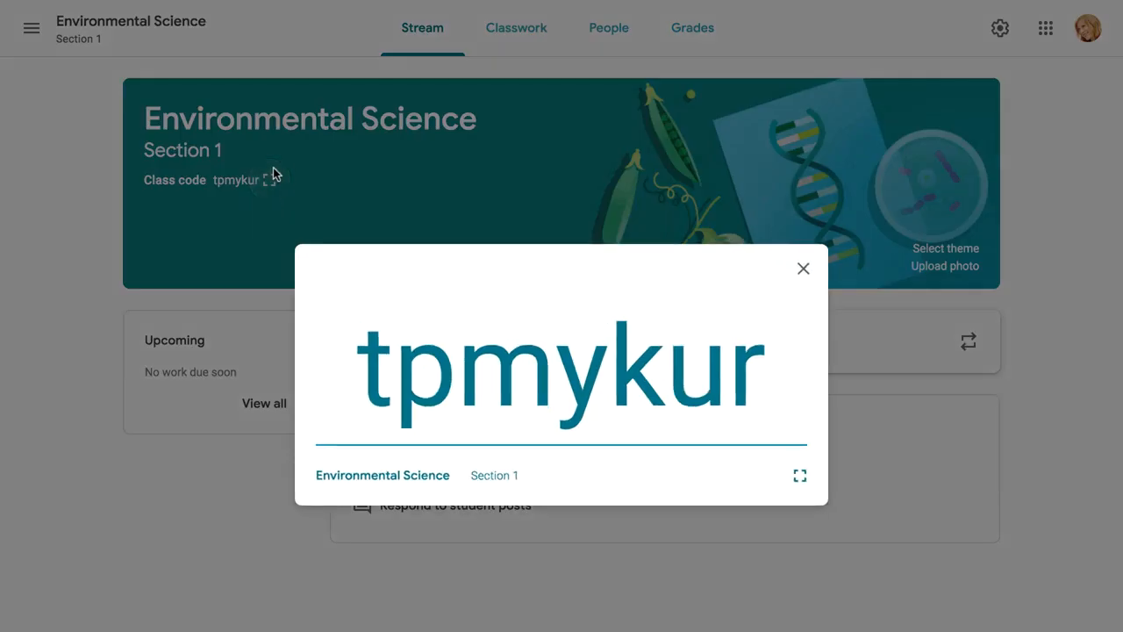
double_click(456, 349)
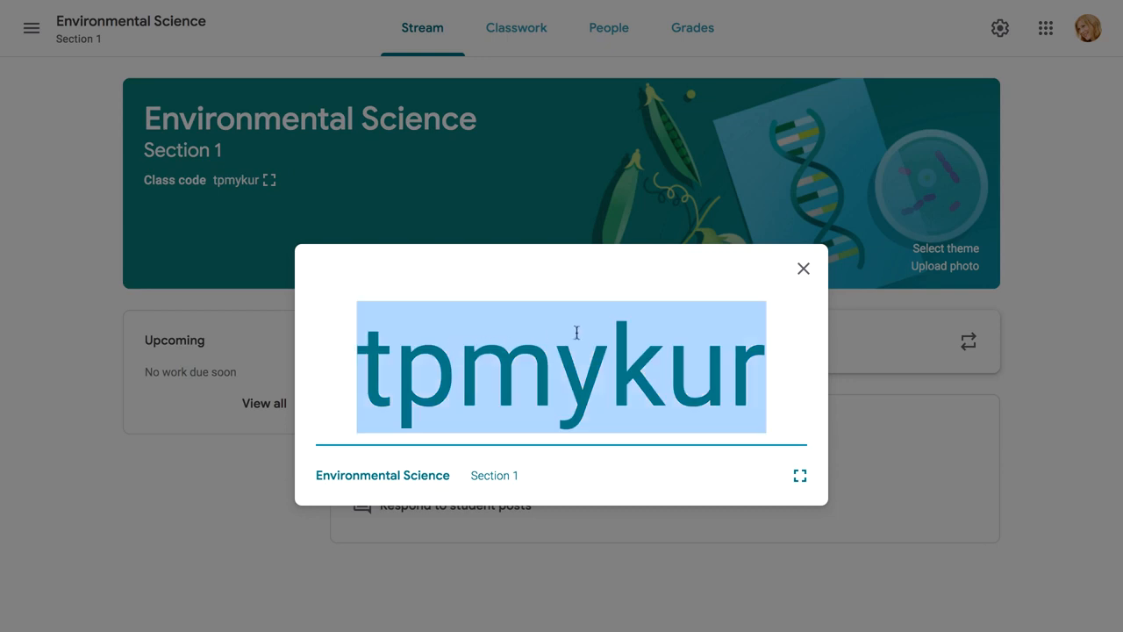
left_click(800, 270)
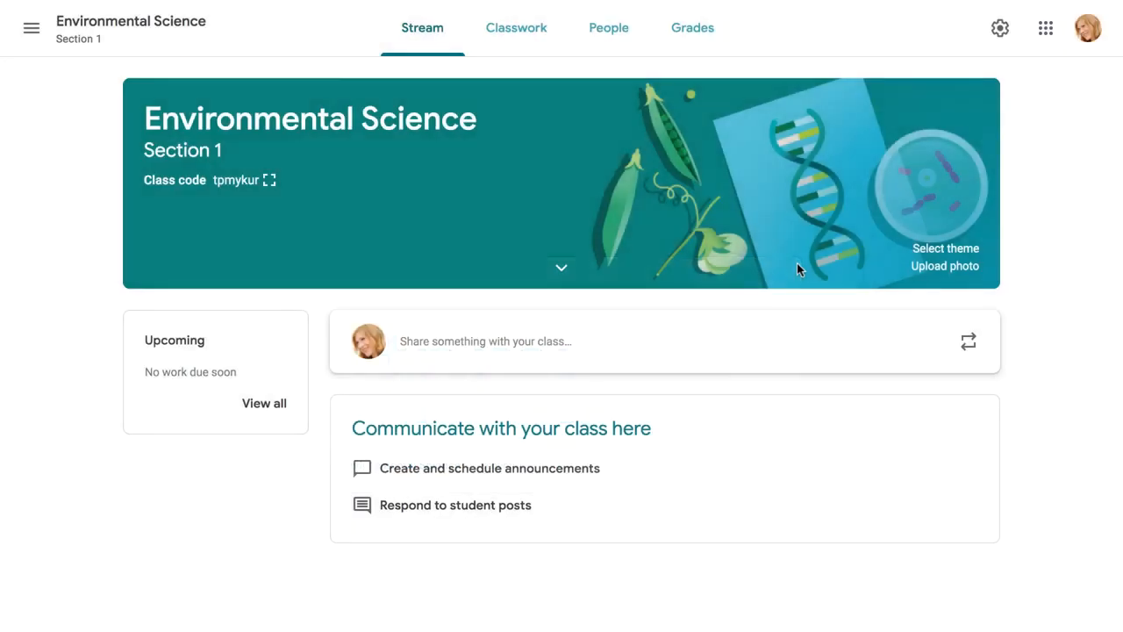